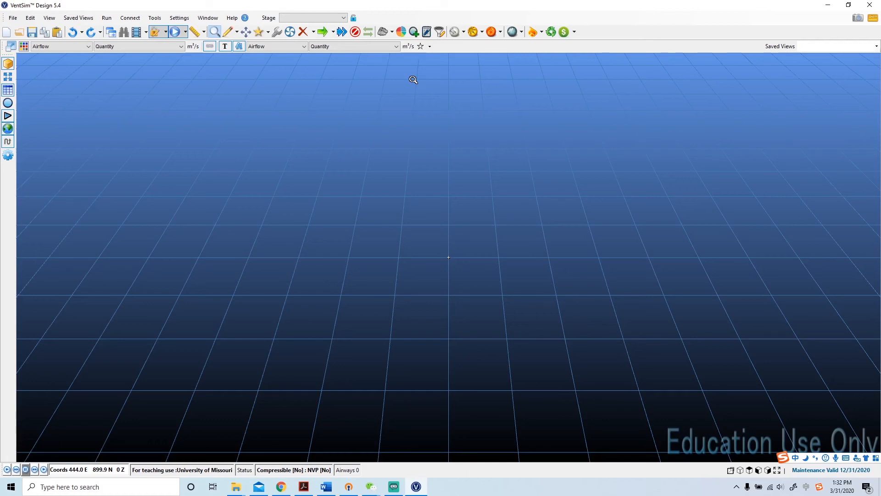
# - View the program's version and licence information, and close it
pyautogui.click(231, 18)
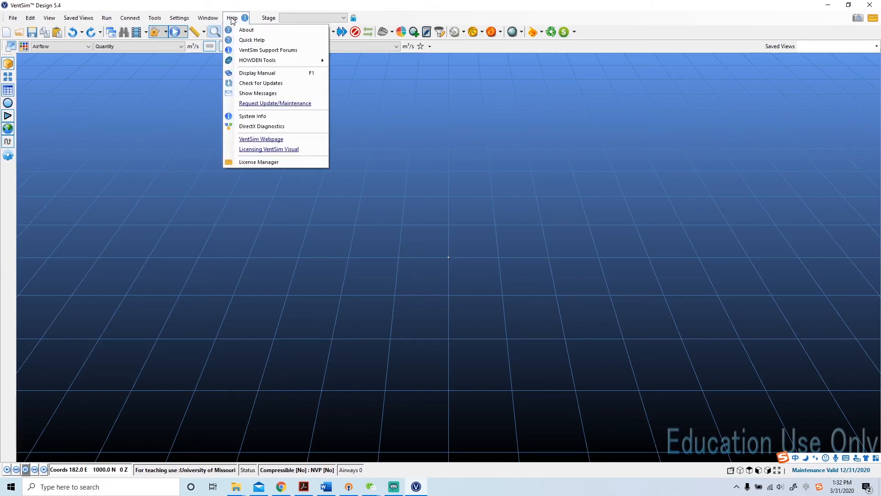
pyautogui.click(259, 32)
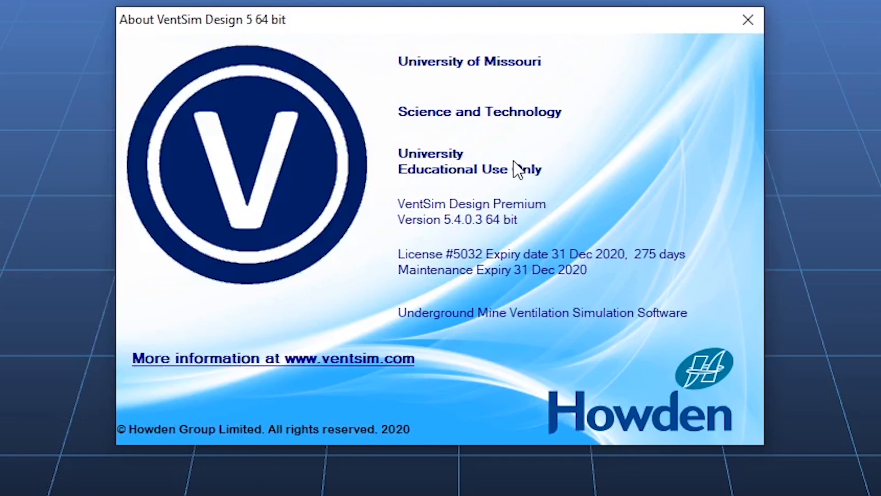
pyautogui.click(748, 19)
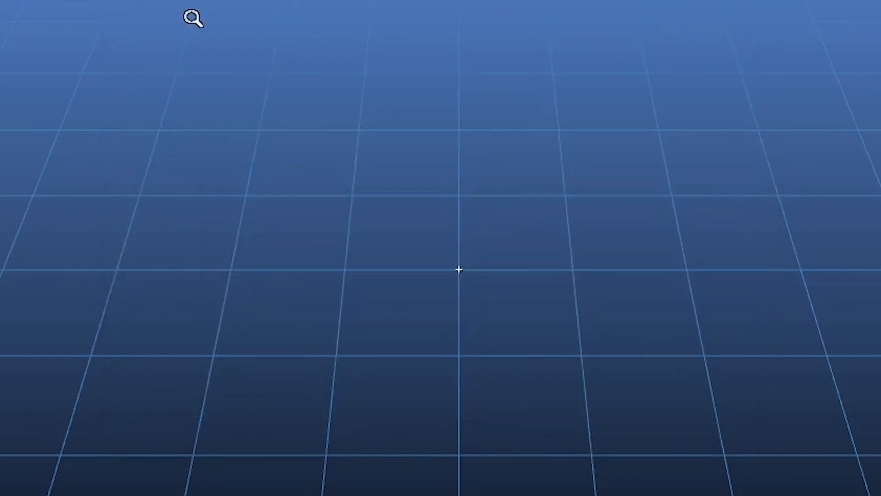
# - Load the Metal Mine demonstration model
pyautogui.click(28, 35)
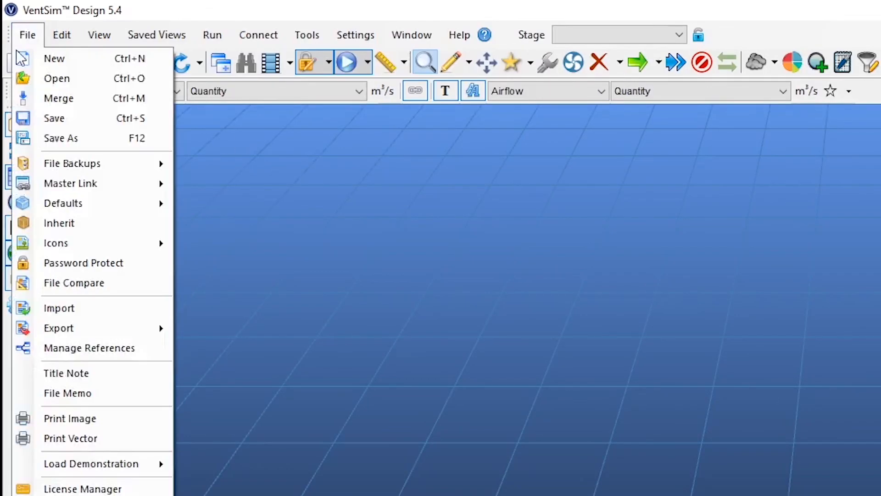
pyautogui.moveTo(103, 468)
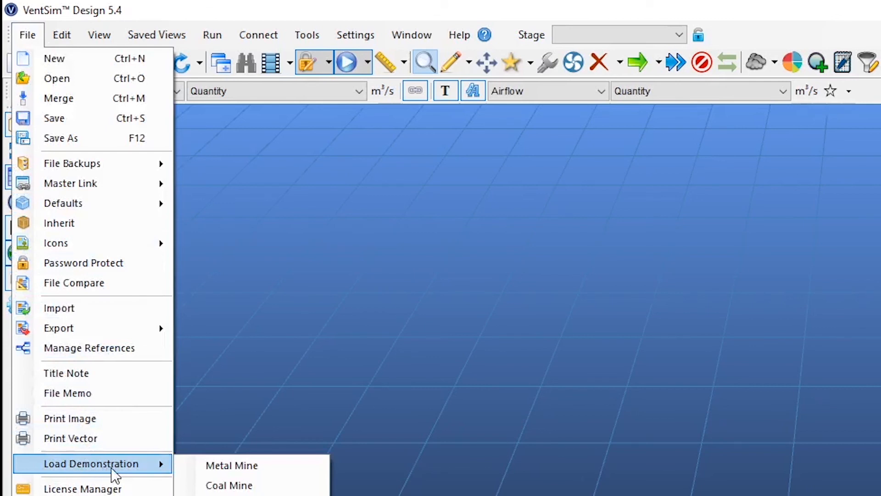
pyautogui.click(232, 465)
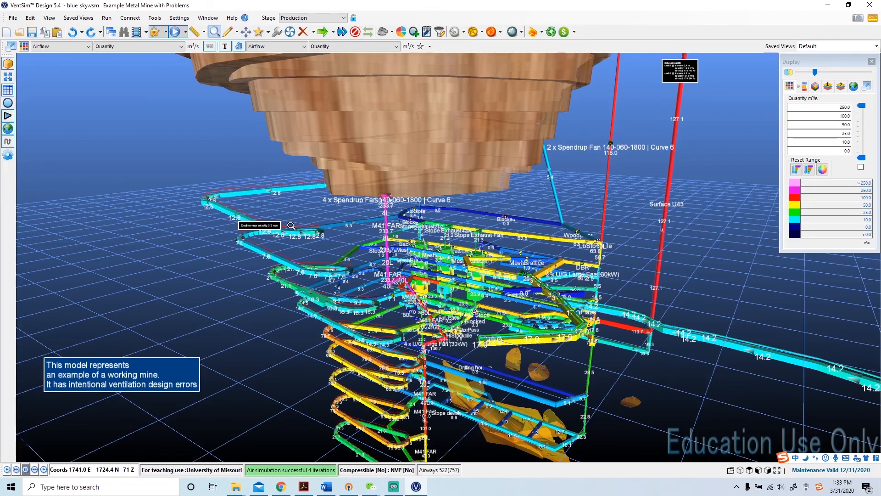
# - Inspect the pit, decline and underground airways of the mine model from several angles and distances
pyautogui.moveTo(432, 285); pyautogui.dragTo(459, 283, button='right')
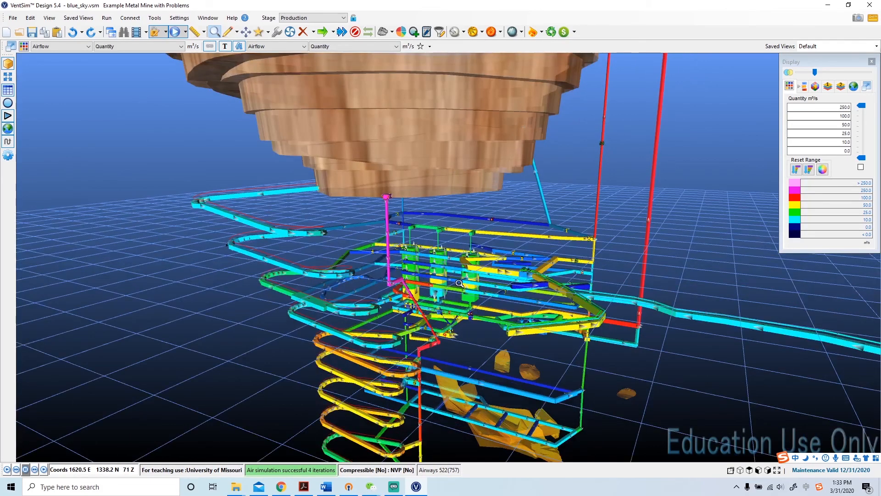
pyautogui.moveTo(460, 283); pyautogui.dragTo(425, 274, button='right')
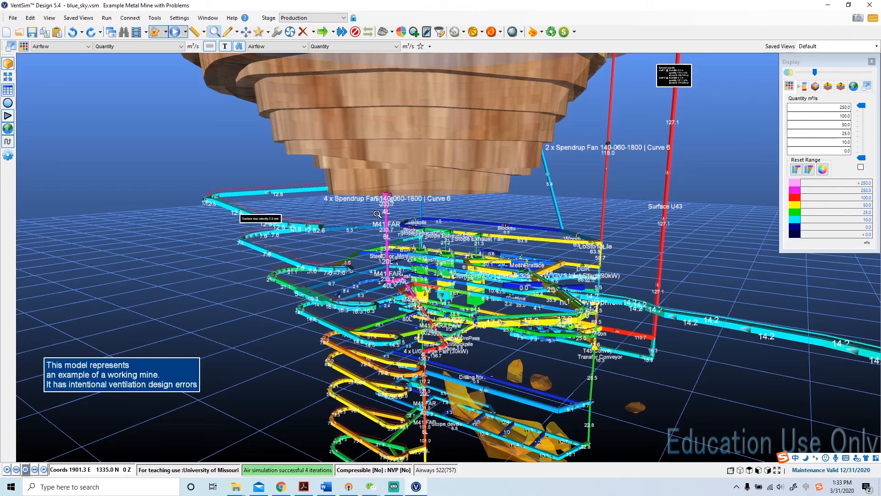
pyautogui.moveTo(377, 214); pyautogui.dragTo(377, 263, button='right')
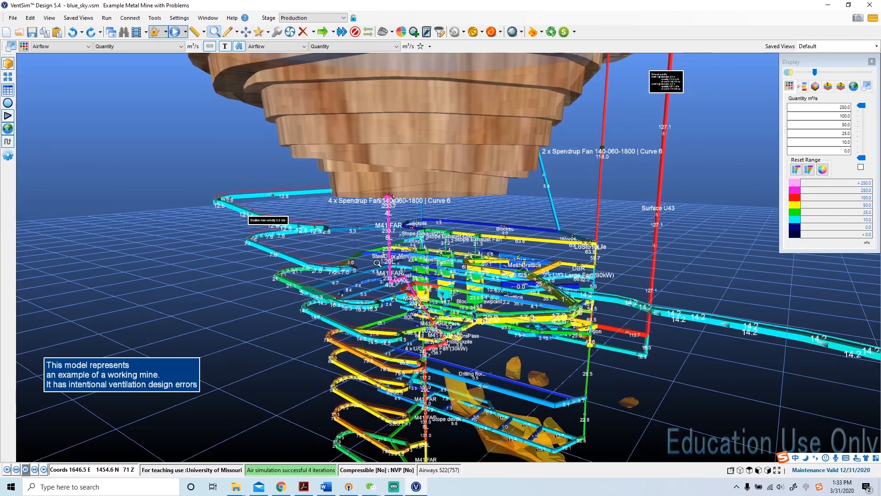
pyautogui.scroll(2, 377, 262)
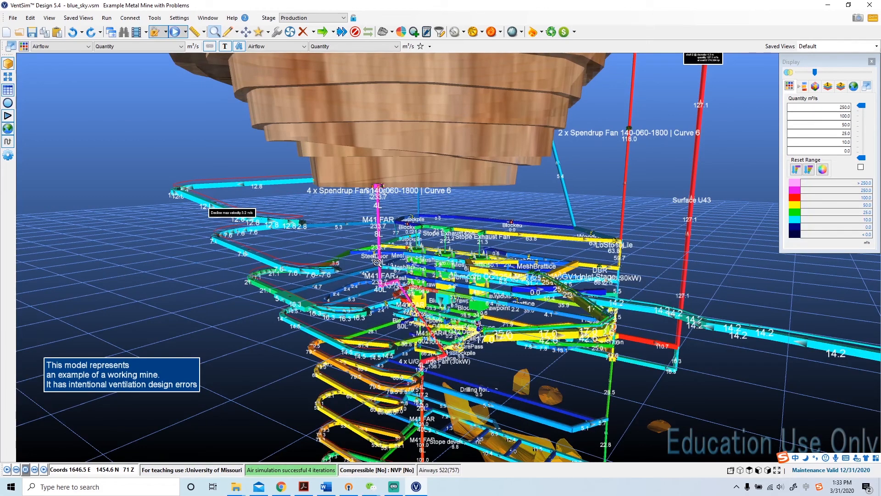
pyautogui.scroll(1, 388, 250)
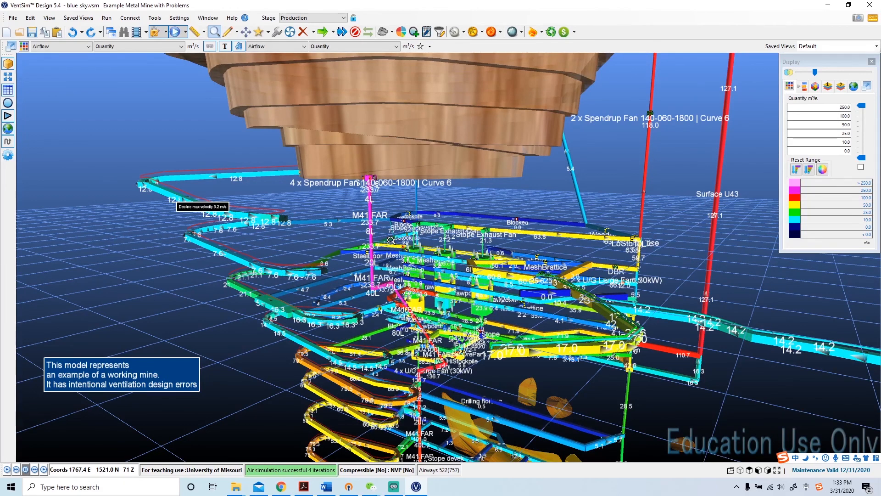
pyautogui.moveTo(391, 240); pyautogui.dragTo(386, 239, button='middle')
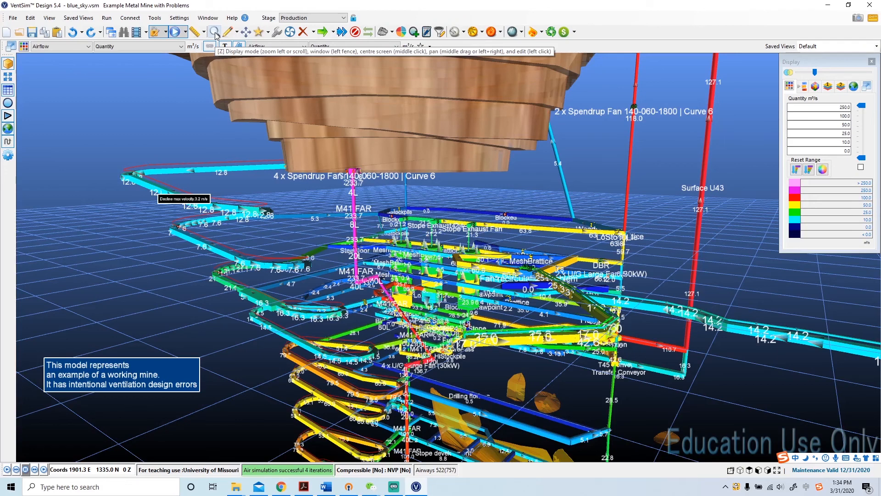
# - Examine the lower decline airways up close in display mode, and fit the entire mine model in the view
pyautogui.click(215, 32)
pyautogui.scroll(5, 533, 380)
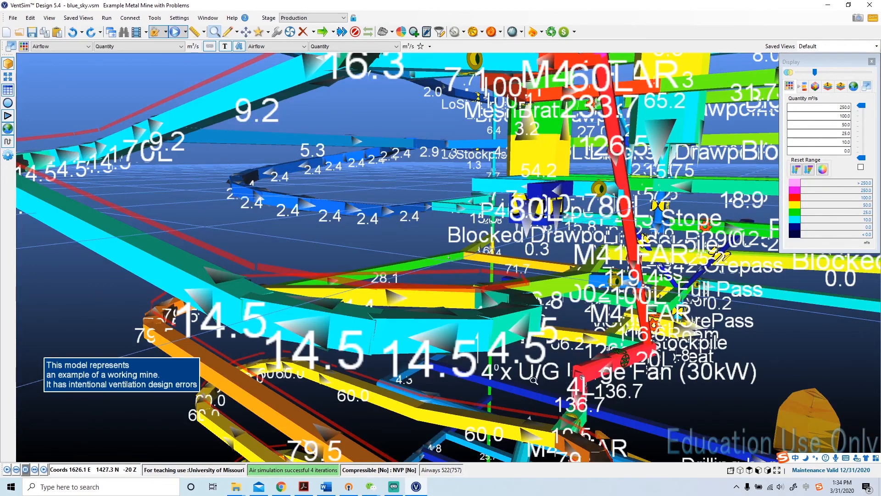
pyautogui.scroll(-3, 534, 380)
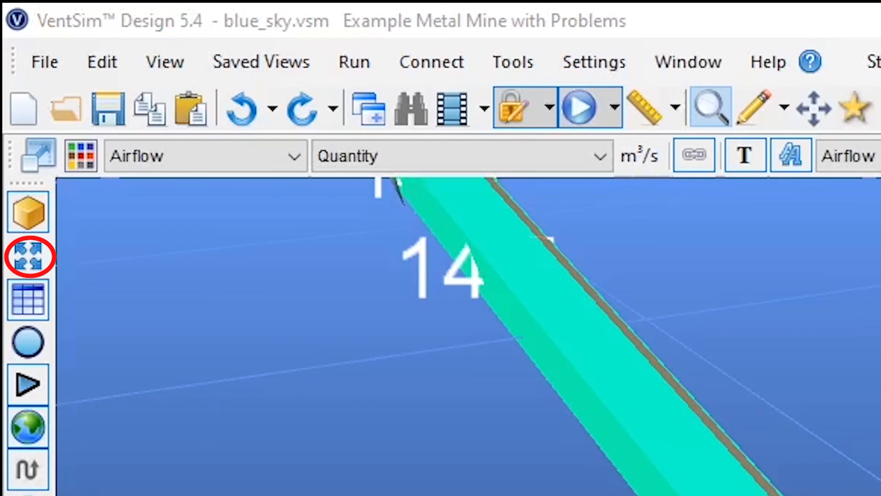
pyautogui.click(28, 255)
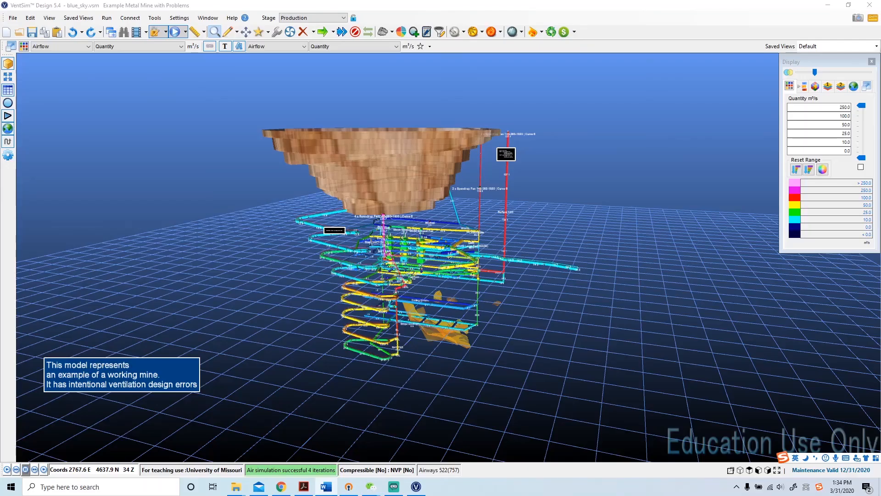
# - Hide the additional toolbars and show them again
pyautogui.click(50, 18)
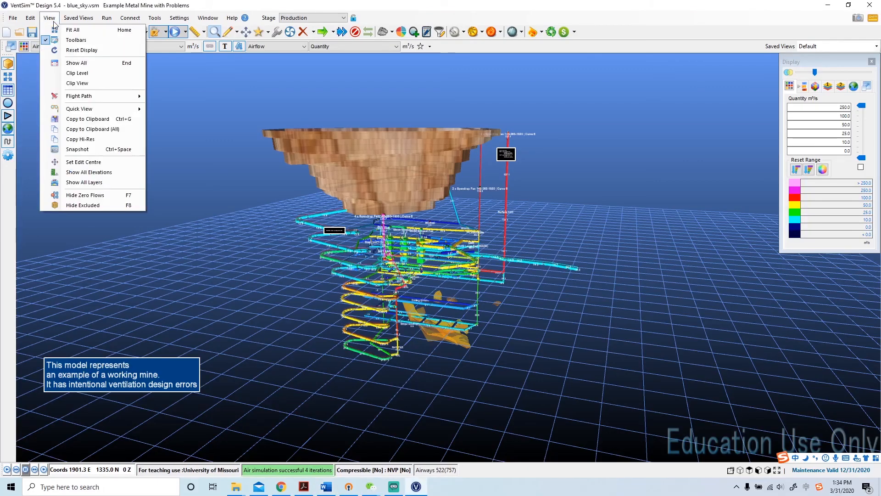
pyautogui.click(69, 40)
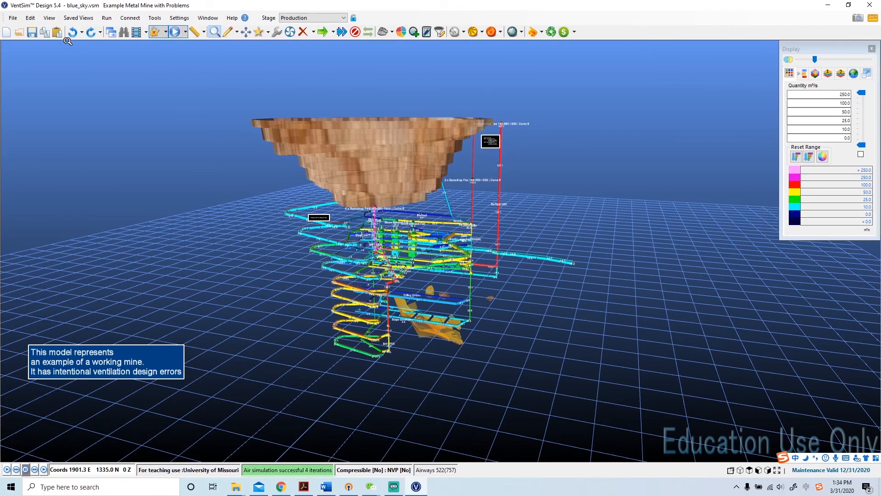
pyautogui.click(49, 19)
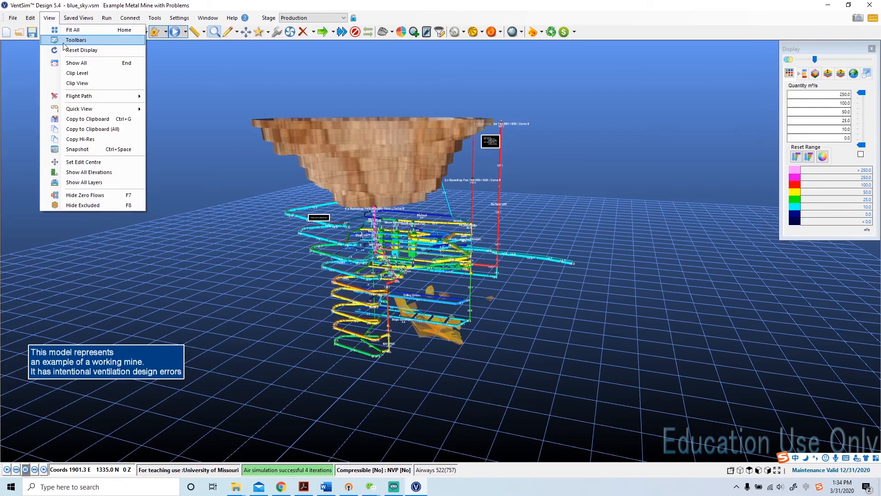
pyautogui.click(64, 41)
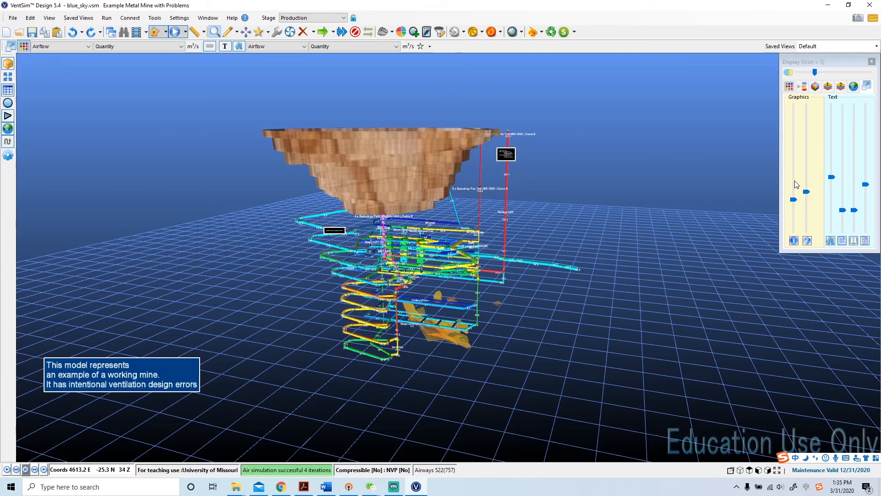
# - Enlarge the model's icons and reduce the graphics scale in the display settings
pyautogui.moveTo(796, 184)
pyautogui.mouseDown()
pyautogui.moveTo(796, 160)
pyautogui.moveTo(789, 172)
pyautogui.mouseUp()
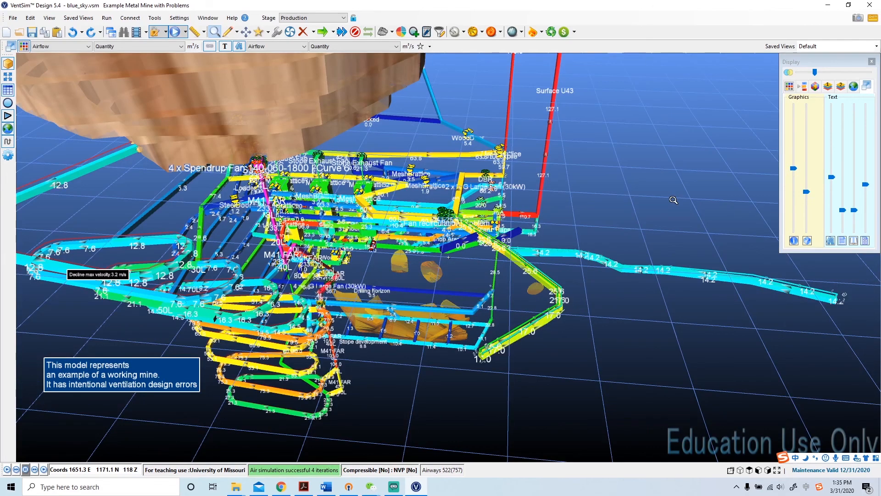
pyautogui.moveTo(788, 133); pyautogui.dragTo(794, 162)
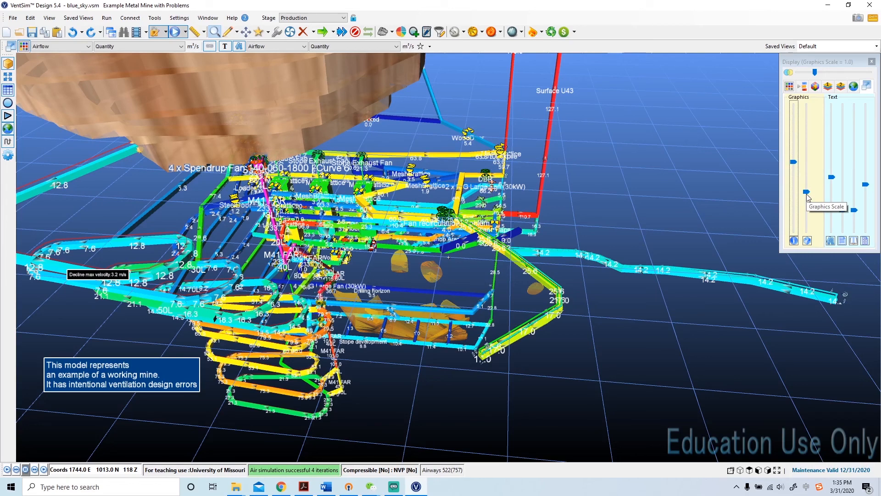
pyautogui.moveTo(807, 194); pyautogui.dragTo(798, 211)
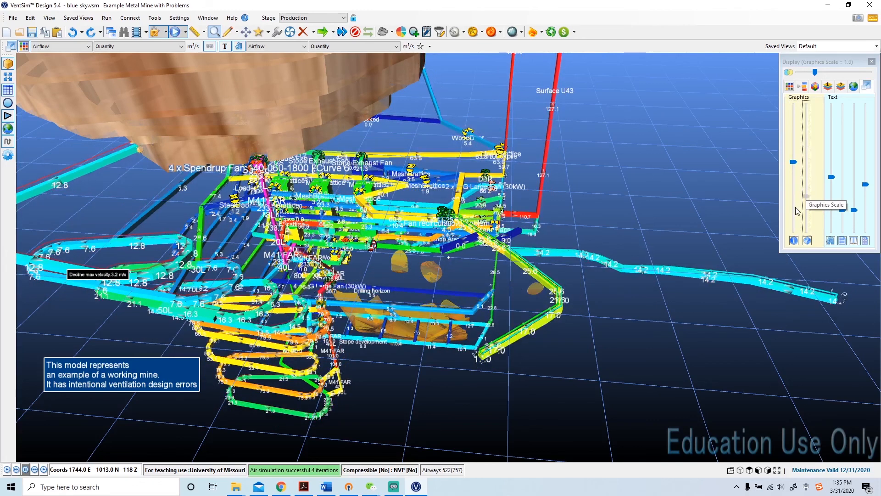
pyautogui.click(833, 178)
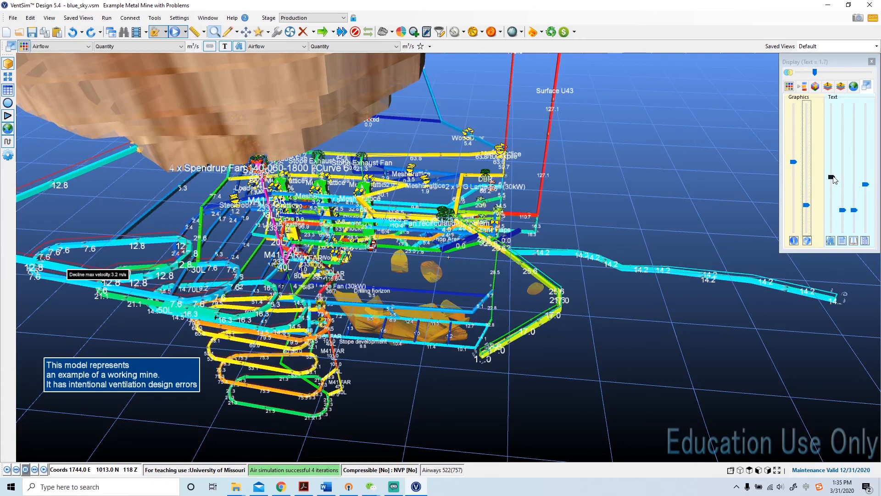
pyautogui.moveTo(831, 177)
pyautogui.mouseDown()
pyautogui.moveTo(830, 164)
pyautogui.moveTo(830, 177)
pyautogui.mouseUp()
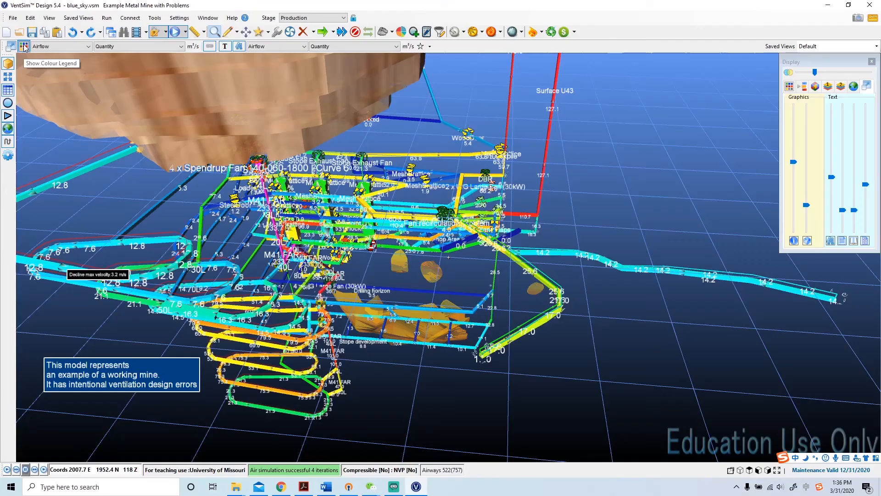
# - Switch the airways to wireframe display and back to solid
pyautogui.click(25, 47)
pyautogui.click(8, 64)
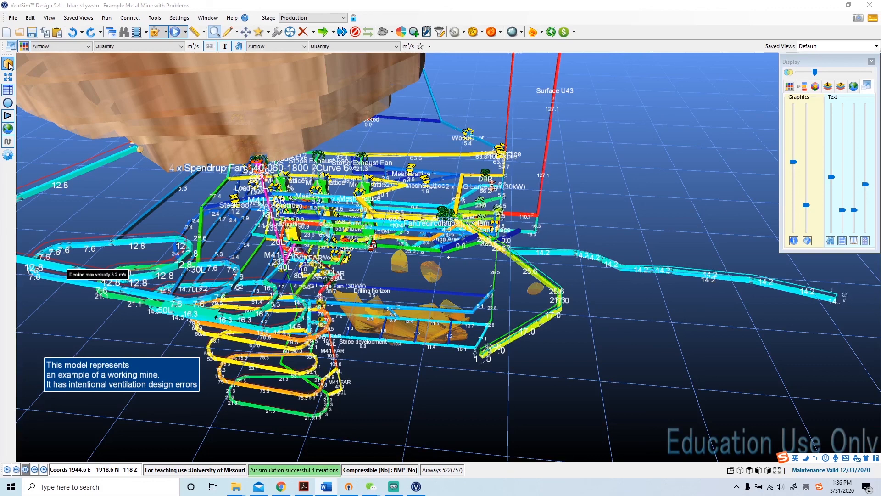
pyautogui.click(8, 64)
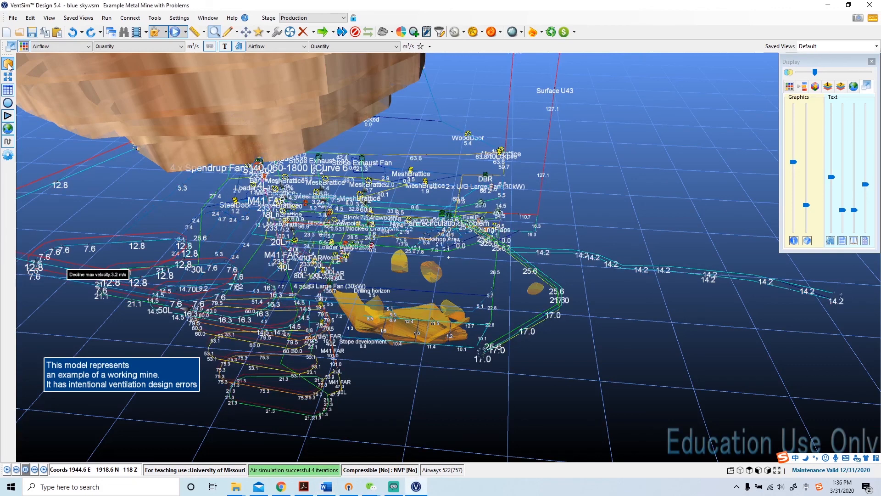
pyautogui.click(8, 64)
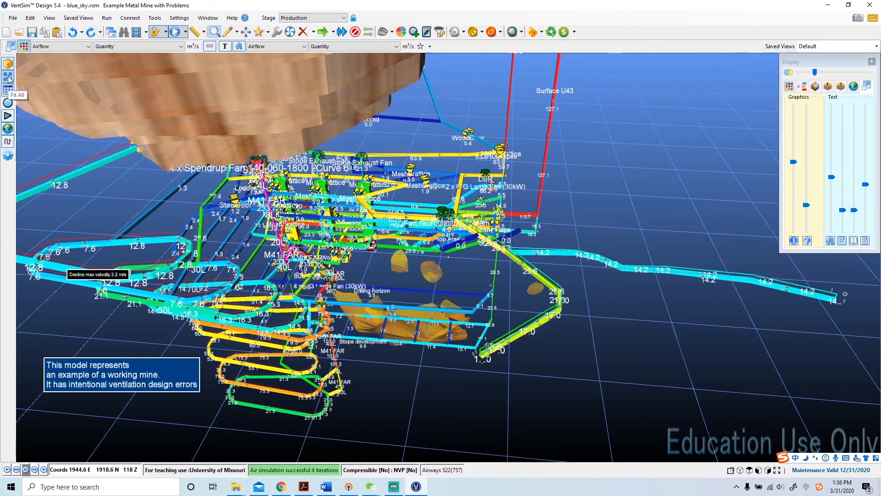
# - Raise the graphics scale to thicken the airways, and turn off the node markers
pyautogui.click(8, 77)
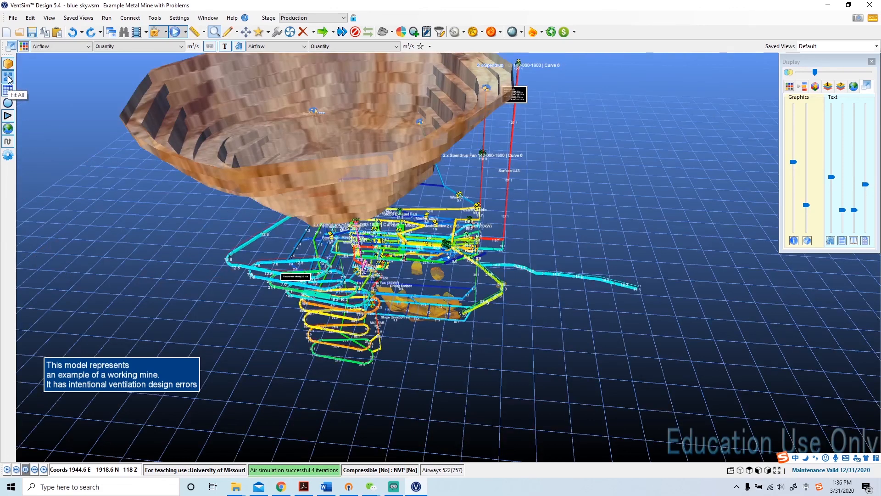
pyautogui.moveTo(246, 250); pyautogui.dragTo(247, 208, button='right')
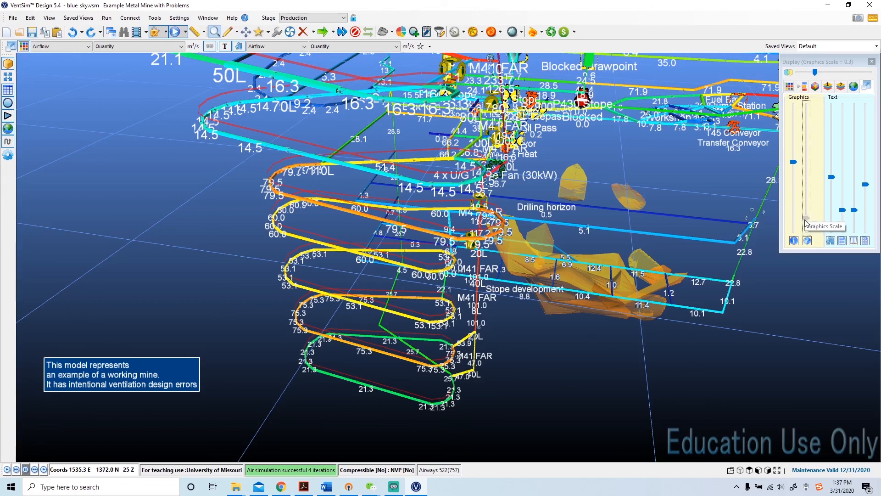
pyautogui.moveTo(806, 222); pyautogui.dragTo(803, 192)
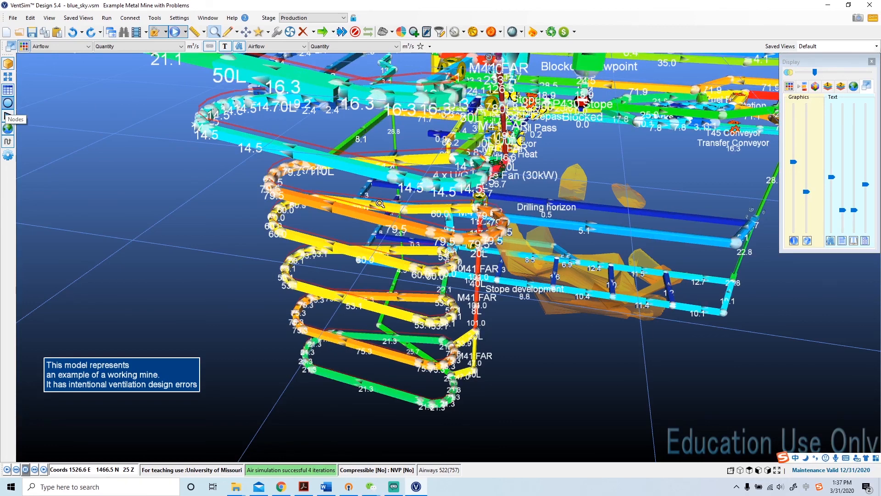
pyautogui.click(12, 106)
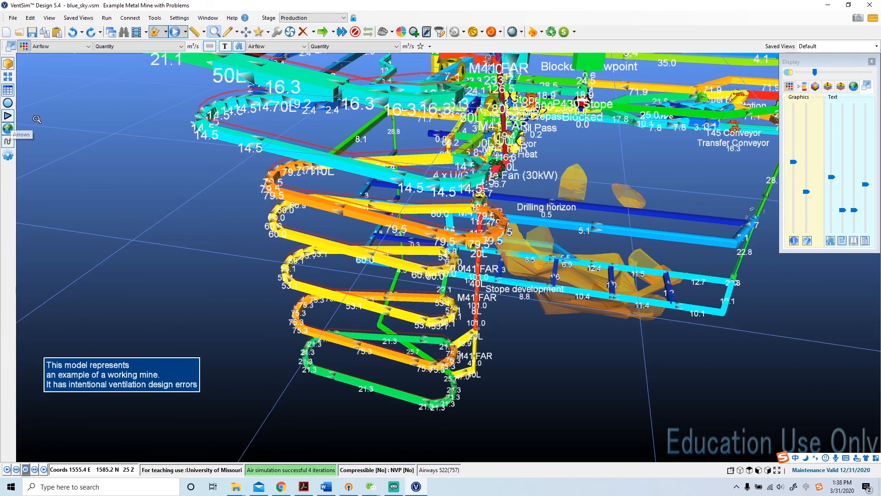
# - Hide the pit shell and ore zone reference graphics, and display them again
pyautogui.click(8, 130)
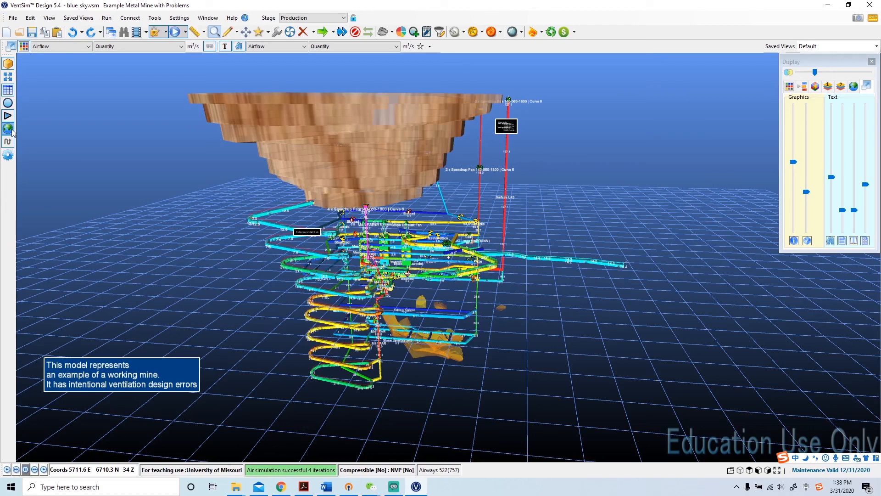
pyautogui.click(8, 130)
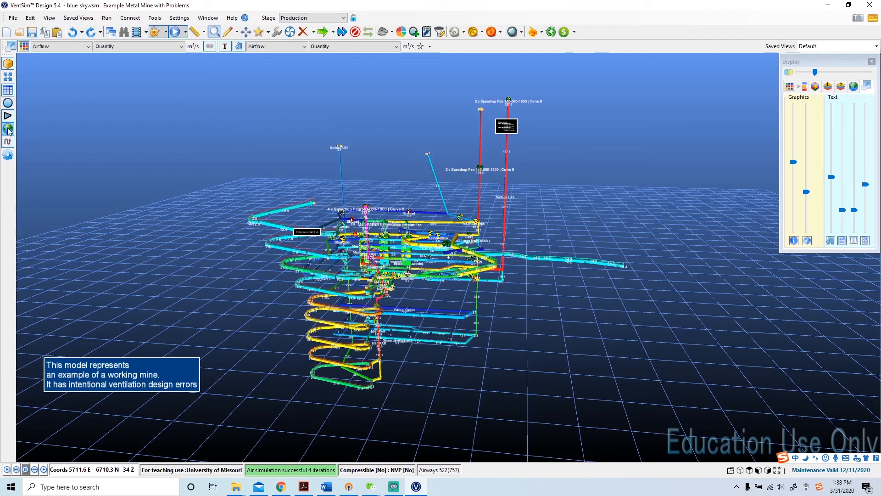
pyautogui.click(9, 130)
# - Hide only the Tas Ore Zone.DXF reference graphic
pyautogui.click(13, 17)
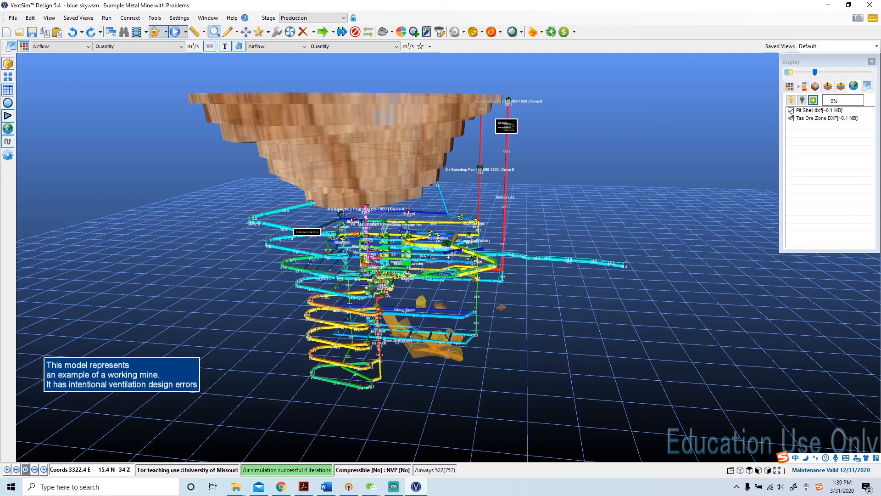
pyautogui.click(791, 118)
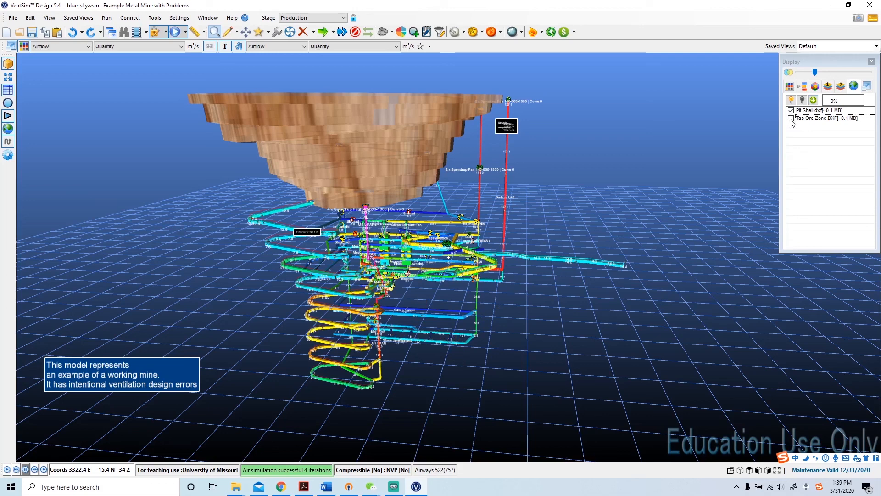
# - Display the Tas Ore Zone.DXF reference graphic again, and switch the model to a side elevation view and back to the 3D view
pyautogui.click(790, 118)
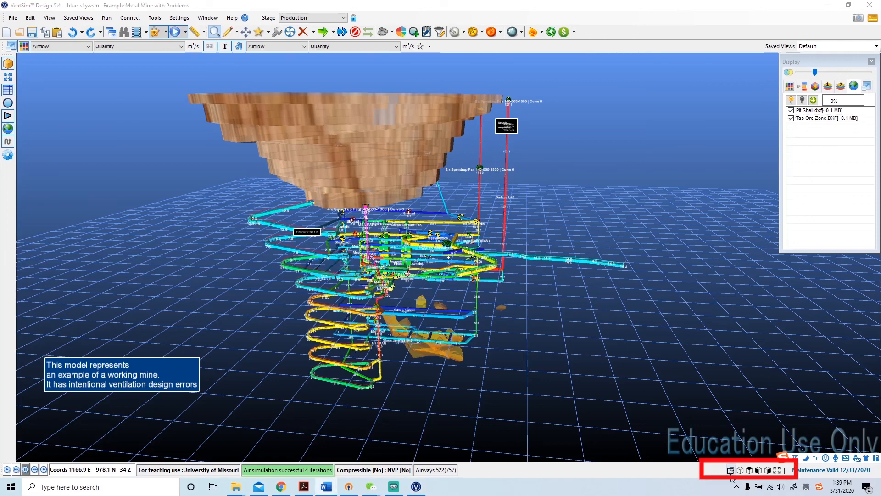
pyautogui.click(768, 469)
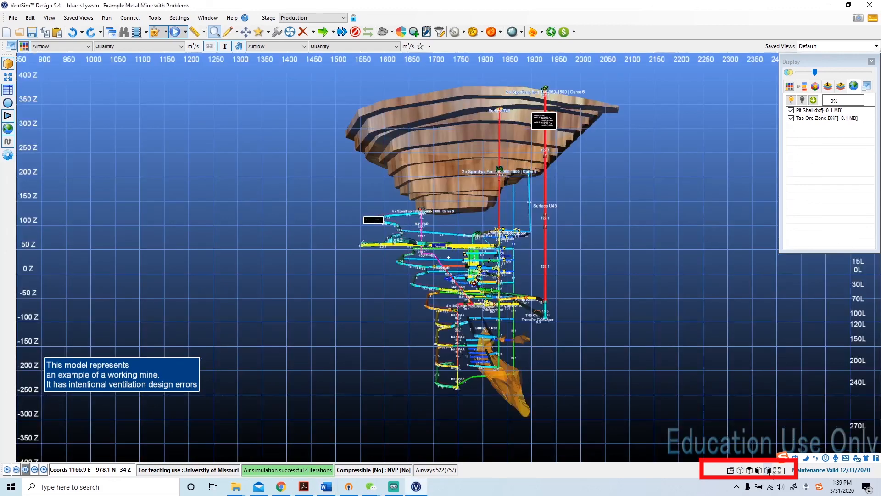
pyautogui.click(740, 470)
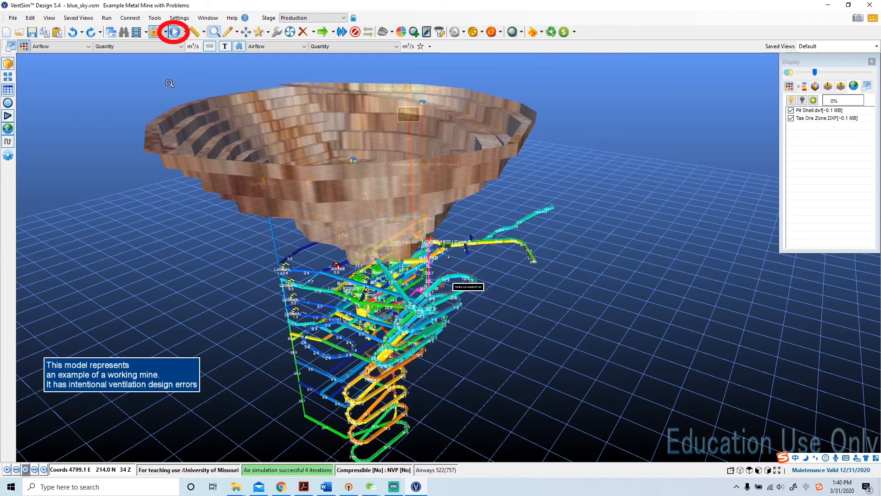
pyautogui.click(186, 32)
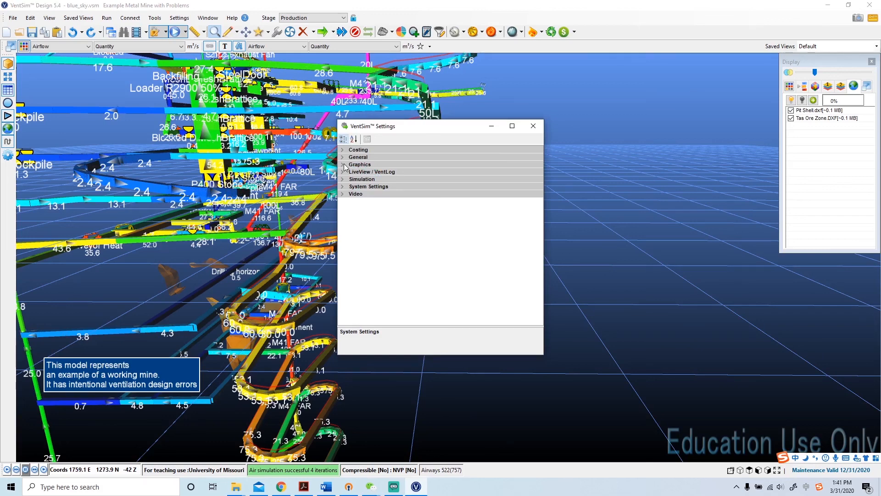
# - Set both the bottom and top screen background colours to White in the graphics settings, and close the settings
pyautogui.click(344, 166)
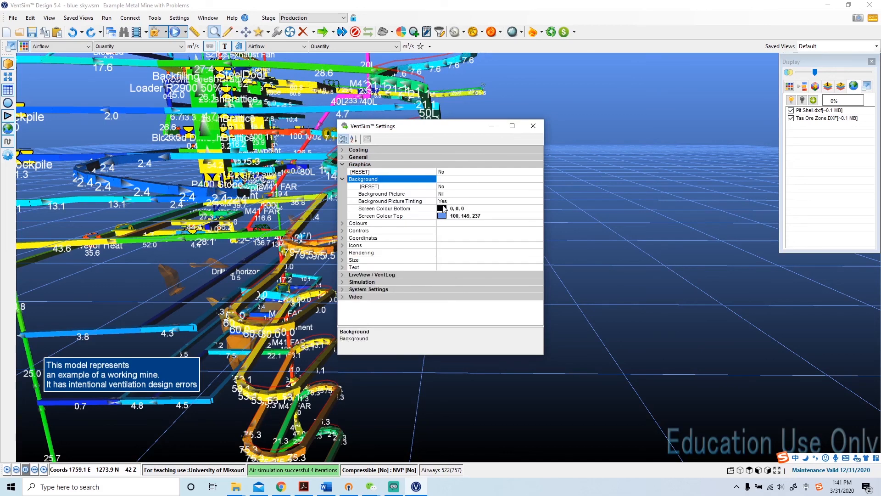
pyautogui.click(444, 209)
pyautogui.click(539, 209)
pyautogui.click(446, 230)
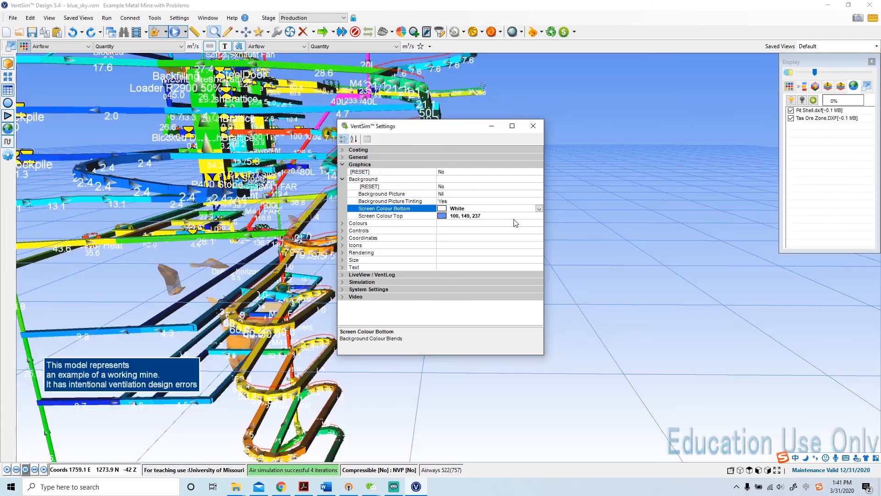
pyautogui.click(539, 215)
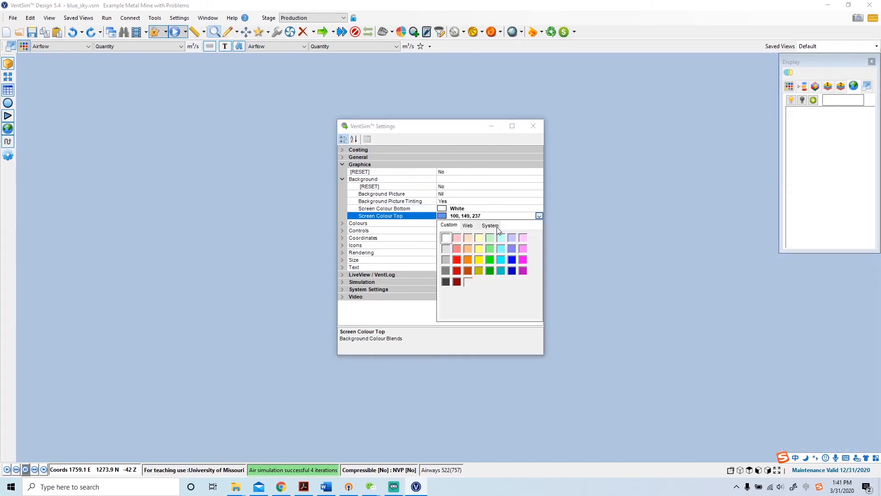
pyautogui.click(446, 238)
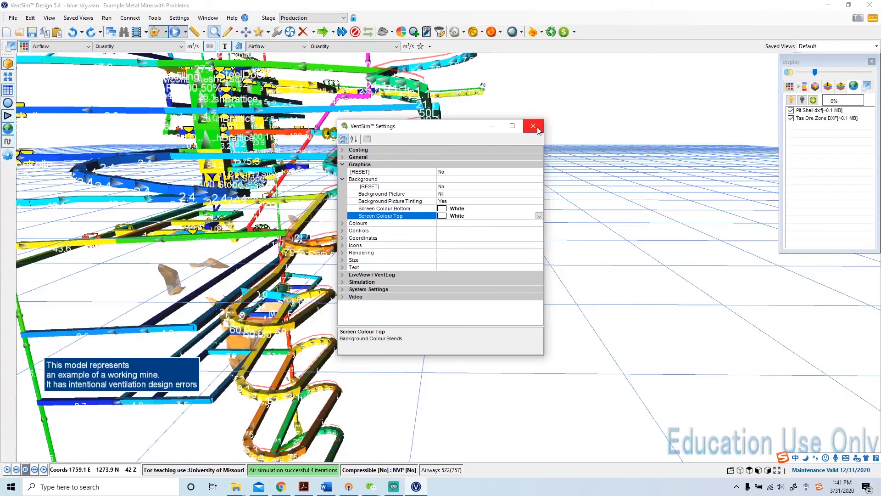
pyautogui.click(537, 129)
# - Hide the reference grid around the mine model and display it again
pyautogui.click(8, 90)
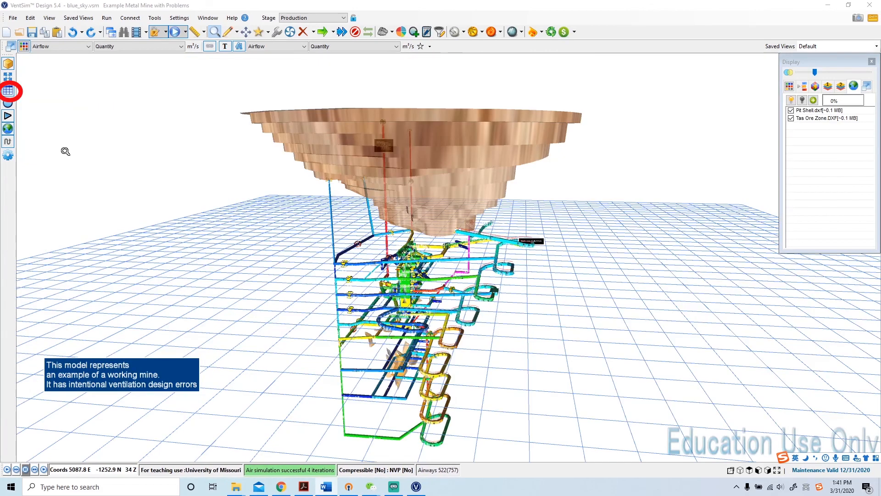
pyautogui.click(8, 91)
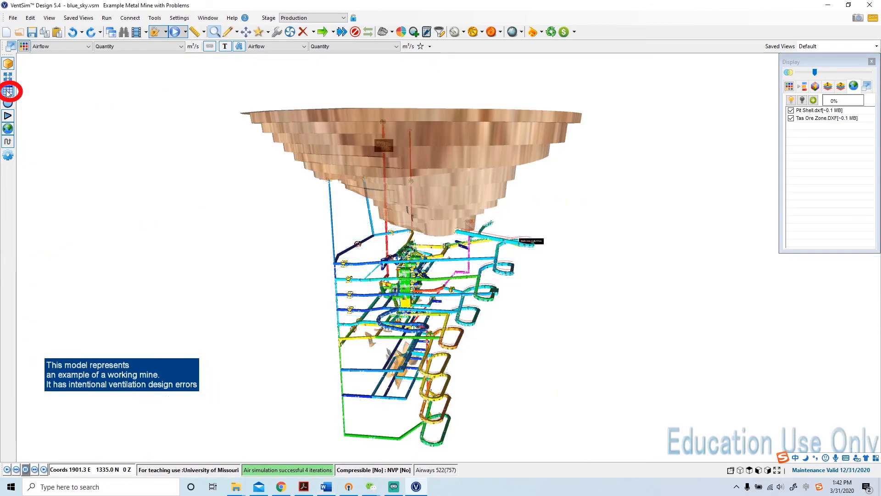
pyautogui.click(8, 90)
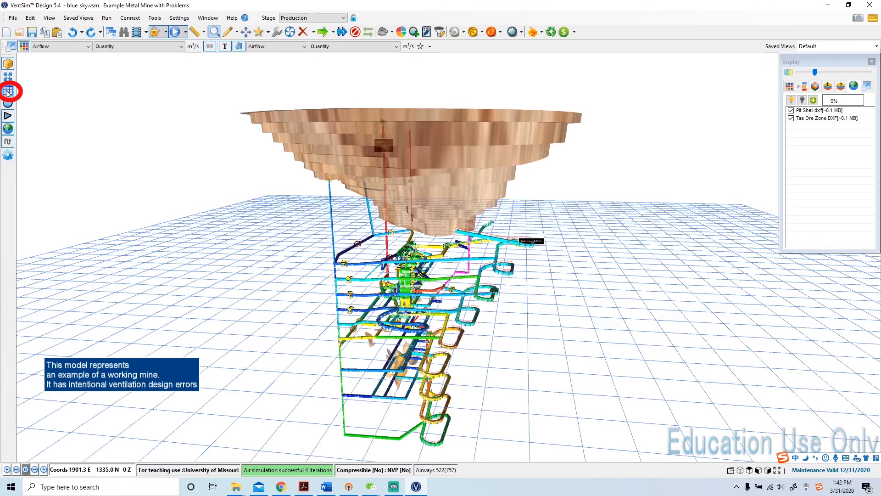